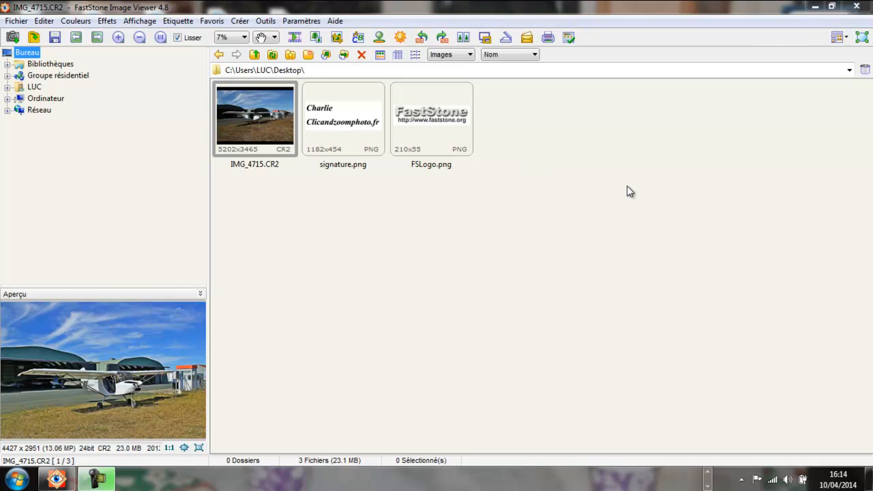
Open IMG_4715.CR2 in full screen and bring up the border effects settings (Effets de bordure).
{"action": "left_click", "coordinate": [269, 119]}
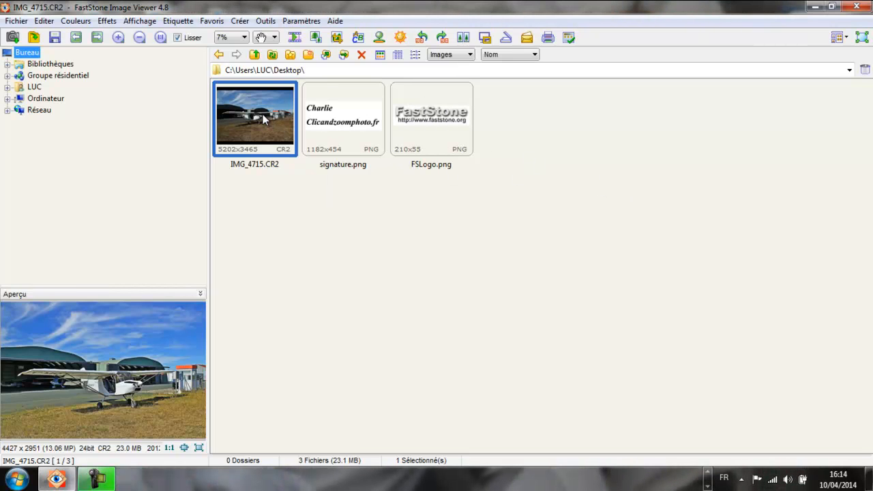
{"action": "double_click", "coordinate": [263, 113]}
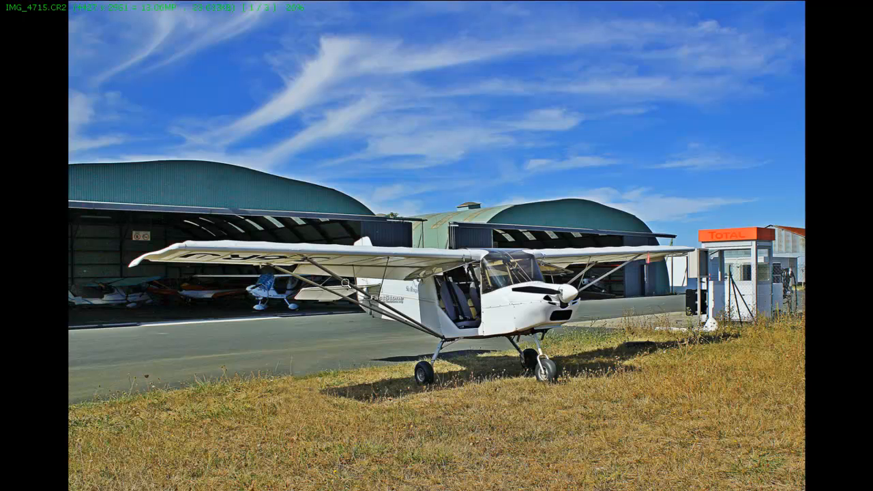
{"action": "mouse_move", "coordinate": [2, 204]}
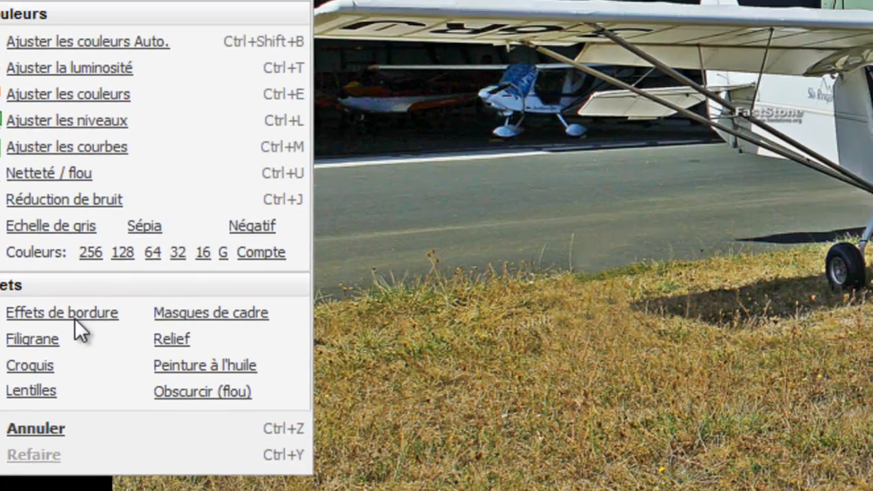
{"action": "left_click", "coordinate": [111, 292]}
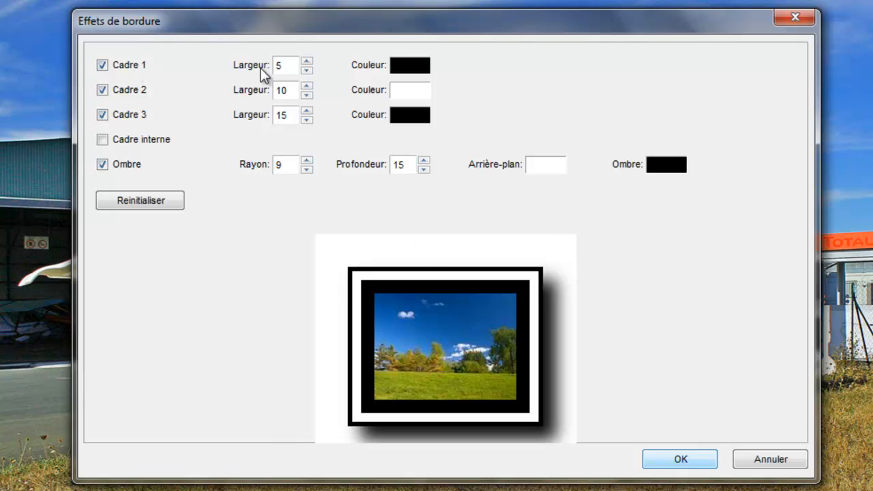
Disable Cadre 2 and Cadre 3, and set the width of Cadre 1 to 7.
{"action": "left_click", "coordinate": [103, 90]}
{"action": "left_click", "coordinate": [104, 114]}
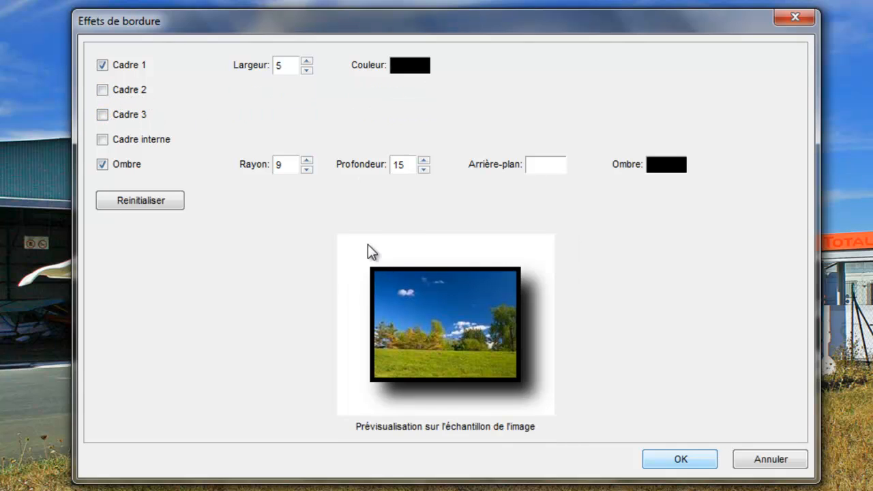
{"action": "left_click", "coordinate": [306, 70]}
{"action": "left_click", "coordinate": [306, 70]}
{"action": "left_click", "coordinate": [307, 70]}
{"action": "left_click", "coordinate": [307, 70]}
{"action": "left_click", "coordinate": [306, 71]}
{"action": "left_click", "coordinate": [306, 62]}
{"action": "left_click", "coordinate": [306, 62]}
{"action": "left_click", "coordinate": [306, 62]}
{"action": "left_click", "coordinate": [306, 62]}
{"action": "left_click", "coordinate": [306, 62]}
{"action": "left_click", "coordinate": [306, 62]}
{"action": "left_click", "coordinate": [306, 62]}
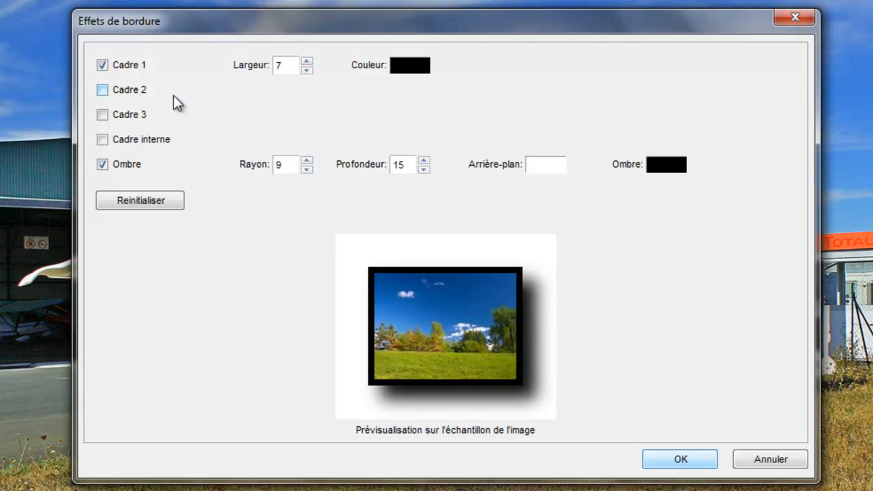
Enable Cadre 2 again and set its width to 4.
{"action": "left_click", "coordinate": [102, 90]}
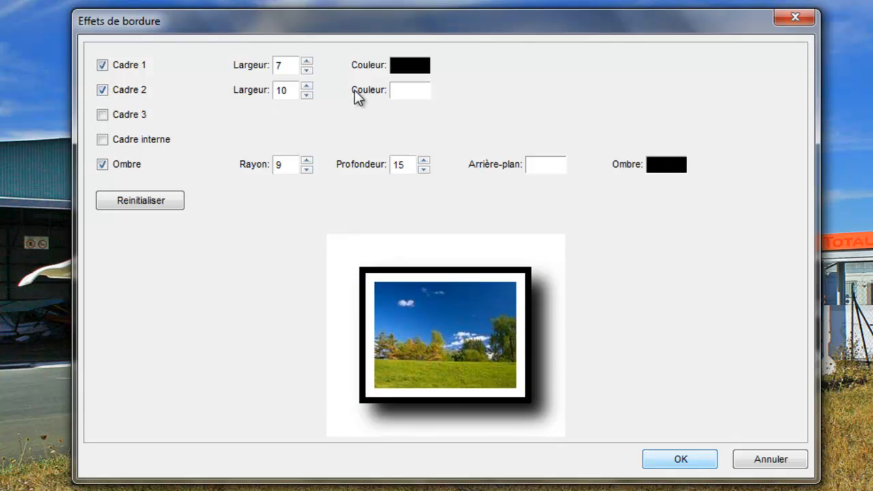
{"action": "left_click", "coordinate": [306, 94]}
{"action": "left_click", "coordinate": [306, 95]}
{"action": "left_click", "coordinate": [306, 95]}
{"action": "left_click", "coordinate": [306, 95]}
{"action": "left_click", "coordinate": [307, 95]}
{"action": "left_click", "coordinate": [306, 95]}
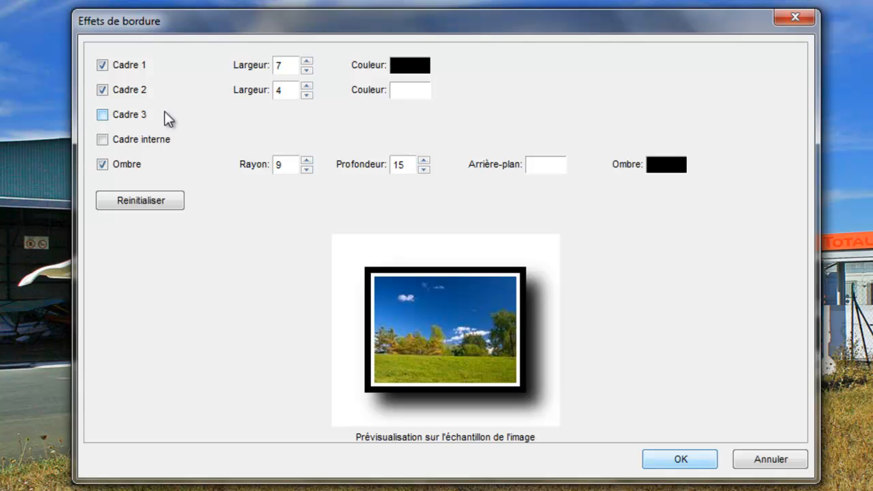
Enable Cadre 3 in the border effects and disable the shadow (Ombre).
{"action": "left_click", "coordinate": [103, 116]}
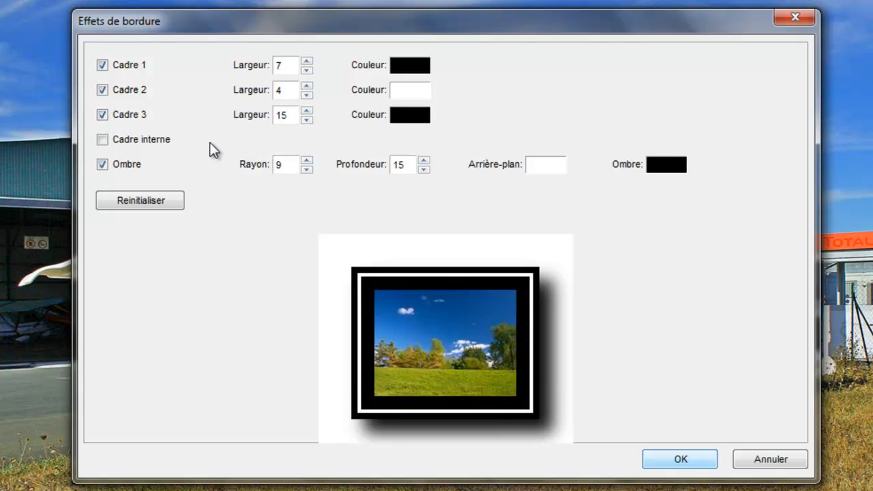
{"action": "left_click", "coordinate": [103, 165]}
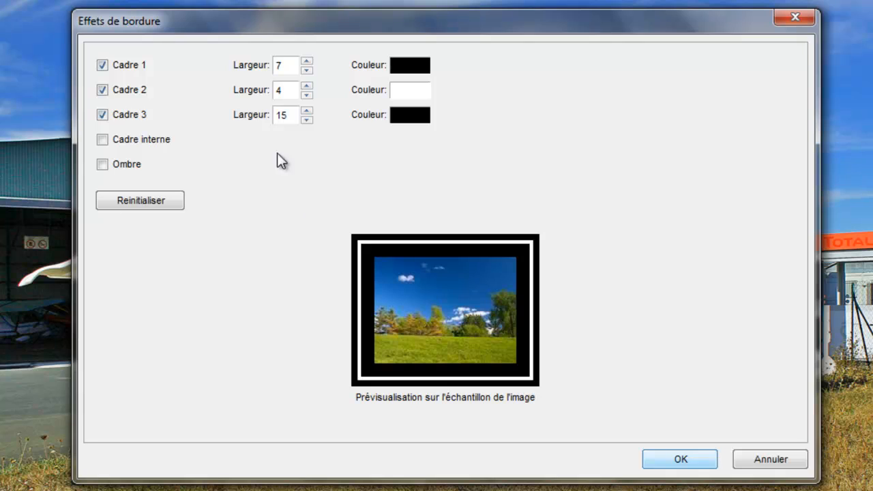
Try different widths for Cadre 1, finishing with a width of 10.
{"action": "left_click", "coordinate": [306, 71]}
{"action": "left_click", "coordinate": [306, 71]}
{"action": "left_click", "coordinate": [306, 71]}
{"action": "left_click", "coordinate": [306, 72]}
{"action": "left_click", "coordinate": [307, 61]}
{"action": "left_click", "coordinate": [307, 61]}
{"action": "left_click", "coordinate": [307, 61]}
{"action": "left_click", "coordinate": [307, 61]}
{"action": "left_click", "coordinate": [307, 61]}
{"action": "left_click", "coordinate": [307, 62]}
{"action": "double_click", "coordinate": [292, 68]}
{"action": "left_click", "coordinate": [281, 64]}
{"action": "left_click_drag", "start_coordinate": [289, 64], "coordinate": [265, 62]}
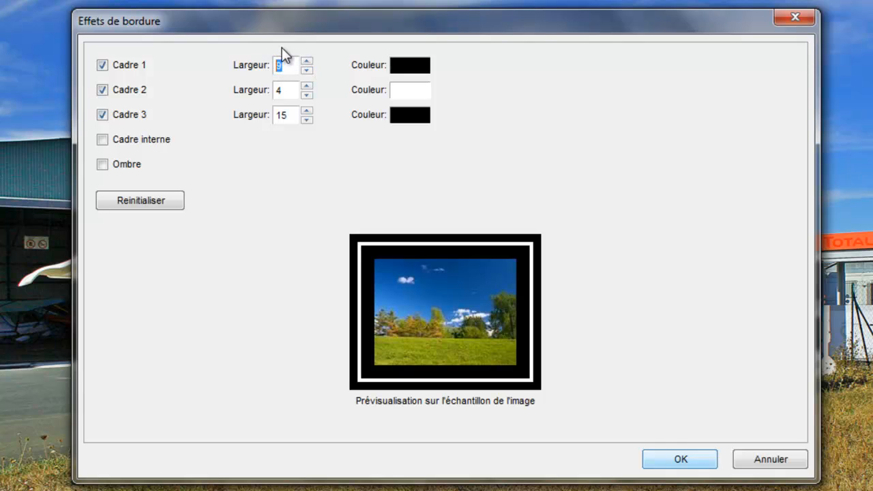
{"action": "type", "text": "10"}
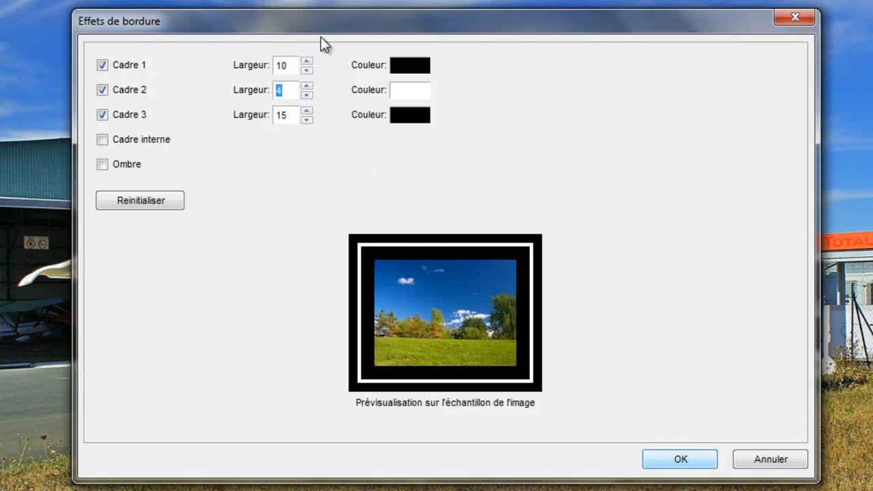
Set the width of Cadre 2 to 5 and the width of Cadre 3 to 20.
{"action": "type", "text": "5"}
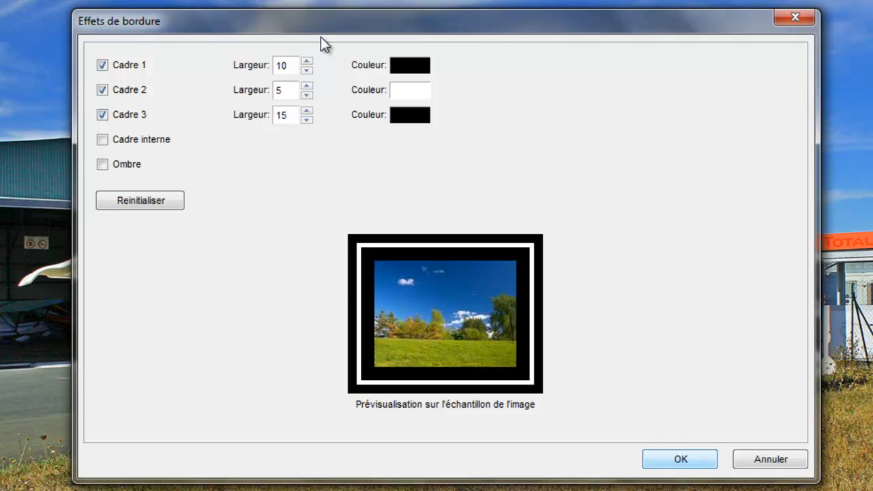
{"action": "double_click", "coordinate": [291, 114]}
{"action": "type", "text": "20"}
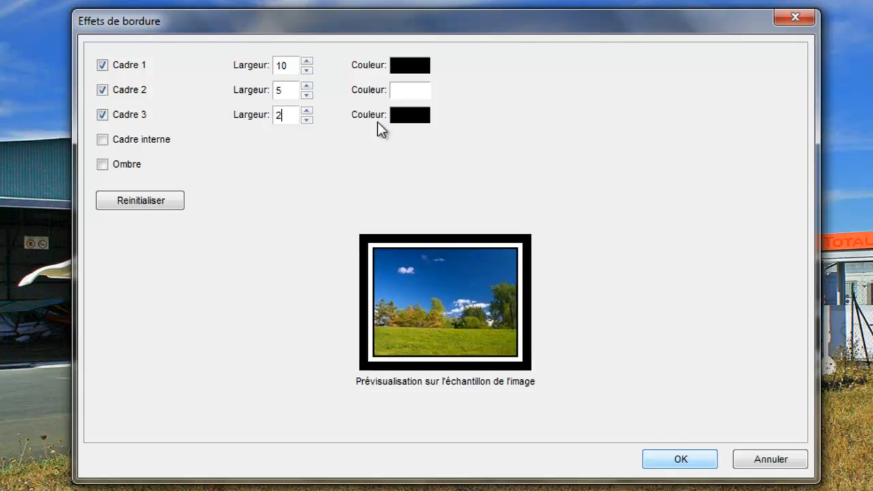
Set the width of Cadre 1 to 30 and the width of Cadre 2 to 10.
{"action": "double_click", "coordinate": [282, 69]}
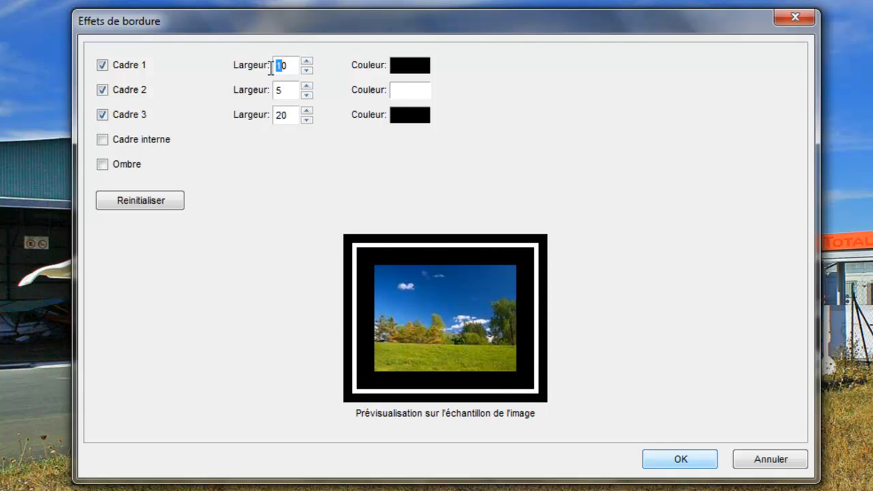
{"action": "left_click_drag", "start_coordinate": [290, 67], "coordinate": [275, 73]}
{"action": "type", "text": "30"}
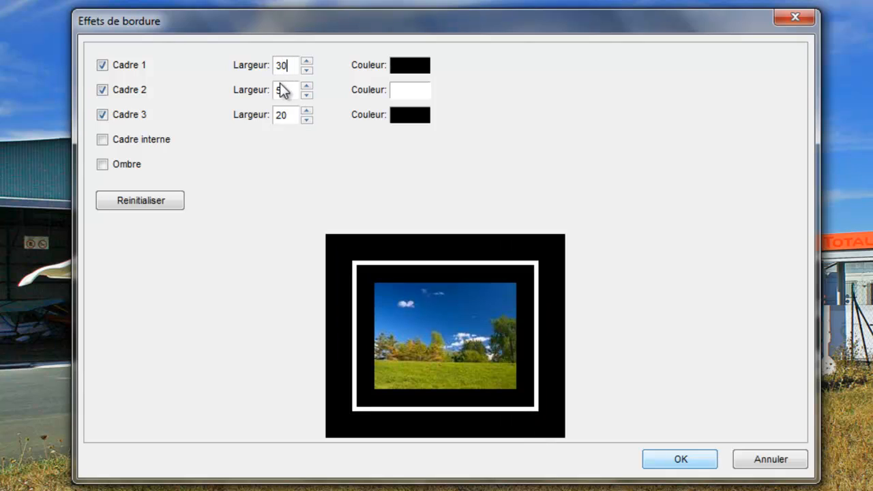
{"action": "double_click", "coordinate": [290, 89]}
{"action": "type", "text": "10"}
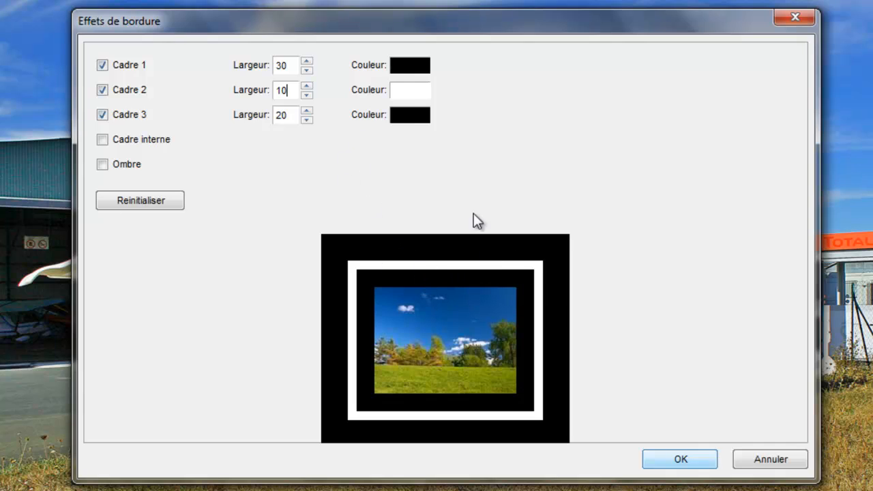
Set the colour of Cadre 1 to bright blue and the colour of Cadre 2 to purple, using the basic colours.
{"action": "left_click", "coordinate": [405, 73]}
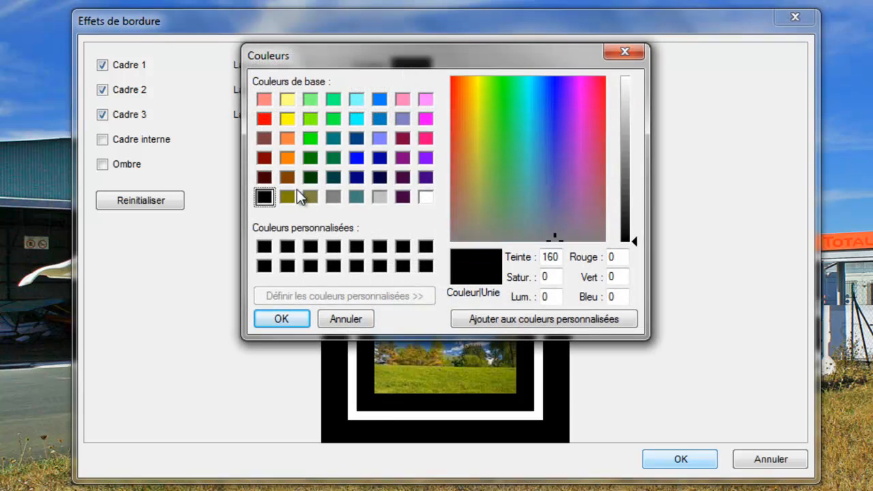
{"action": "left_click", "coordinate": [380, 100]}
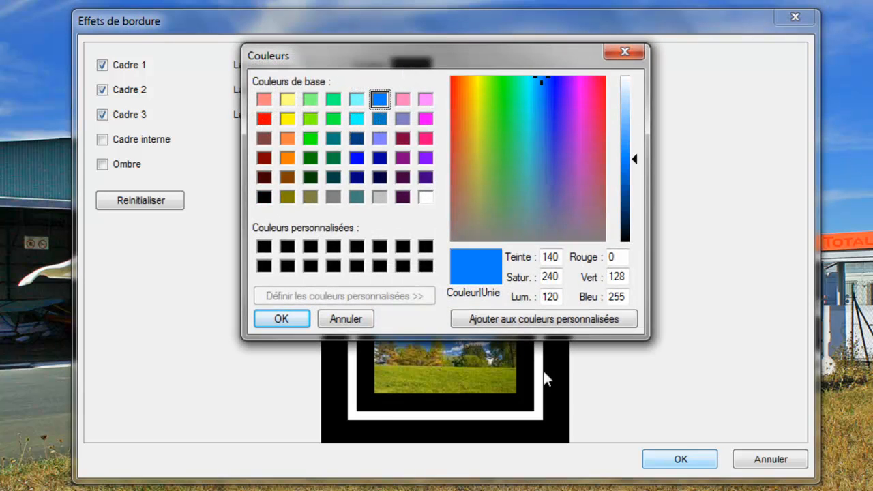
{"action": "left_click", "coordinate": [298, 318]}
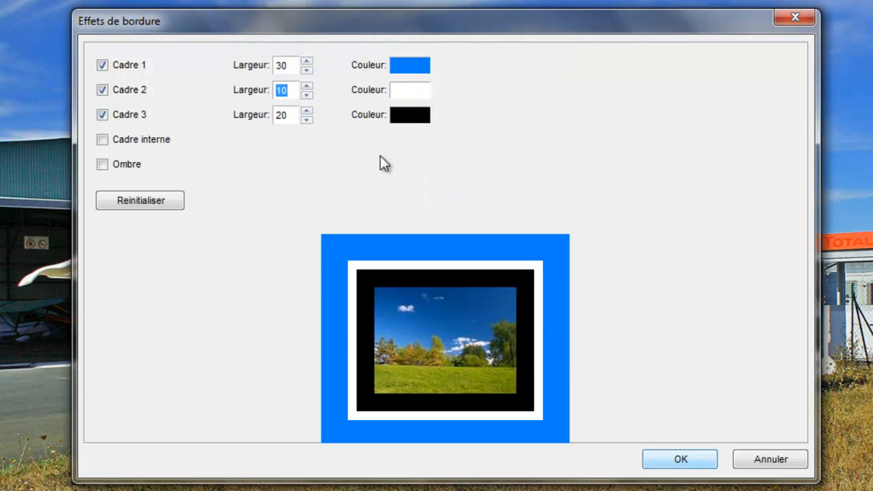
{"action": "left_click", "coordinate": [408, 91]}
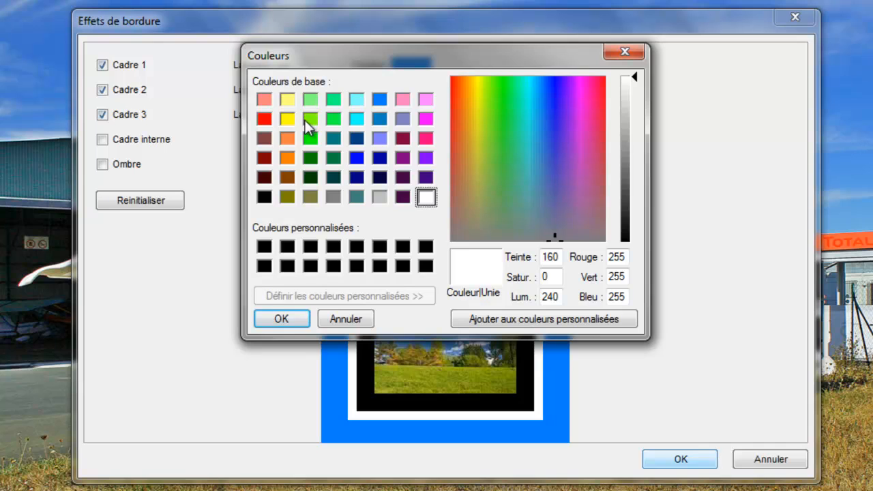
{"action": "left_click", "coordinate": [426, 158]}
{"action": "left_click", "coordinate": [308, 321]}
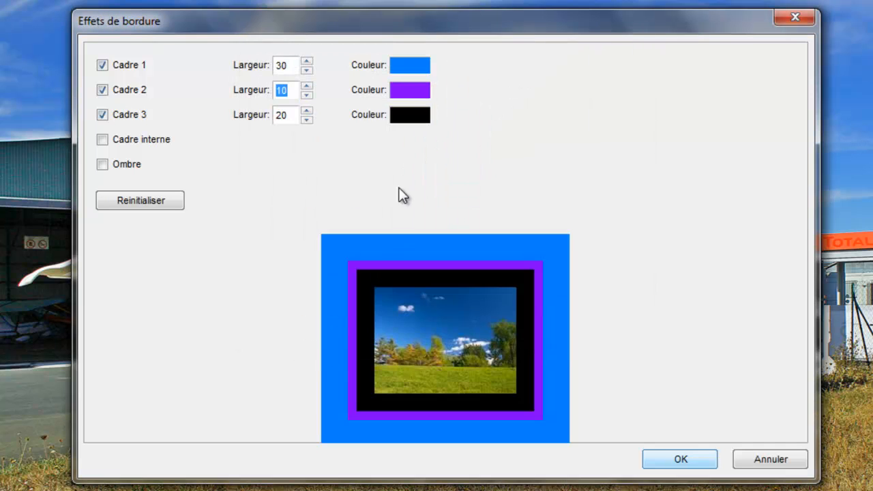
Set the colour of Cadre 3 to the basic orange.
{"action": "left_click", "coordinate": [403, 119]}
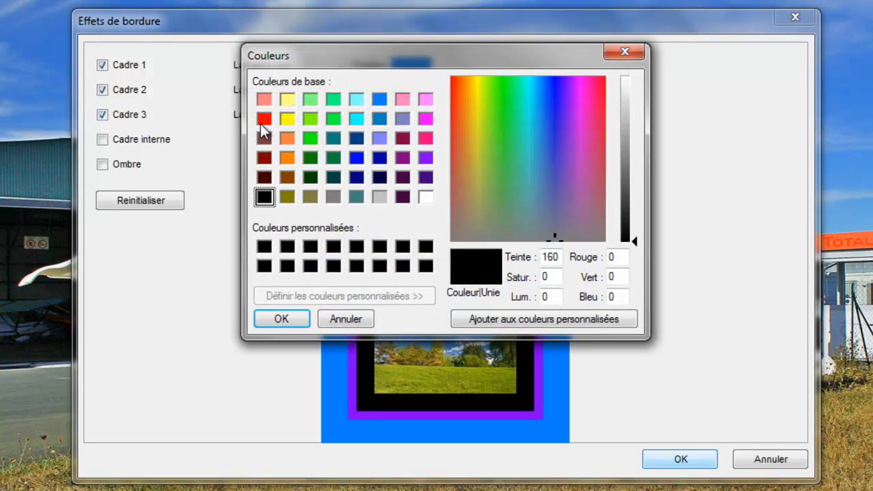
{"action": "left_click", "coordinate": [287, 158]}
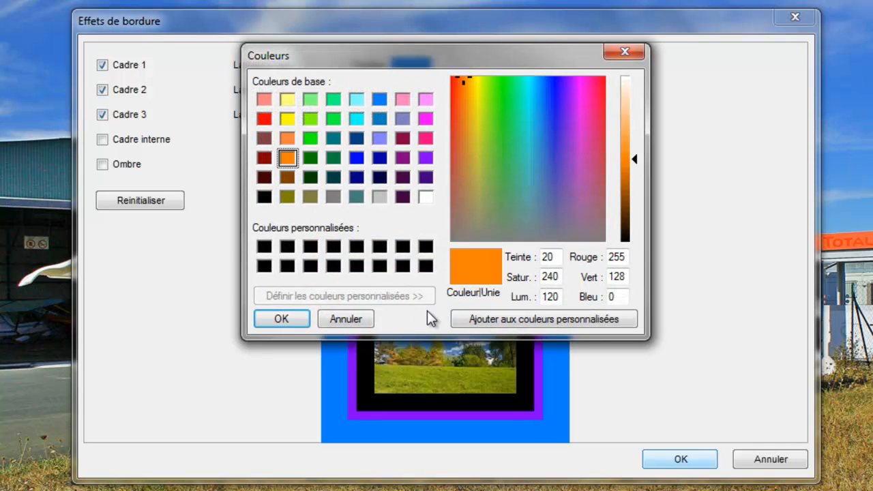
{"action": "left_click", "coordinate": [292, 318]}
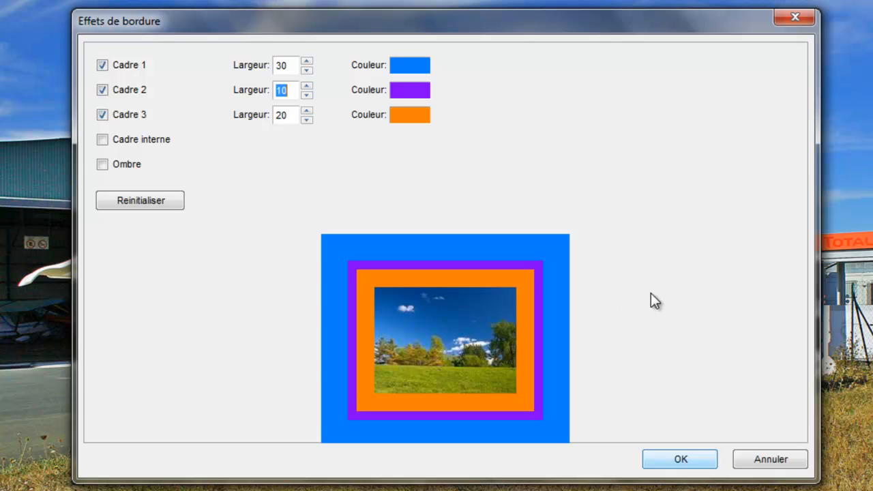
Set the colour of Cadre 1 to black, using the first custom colour.
{"action": "left_click", "coordinate": [412, 60]}
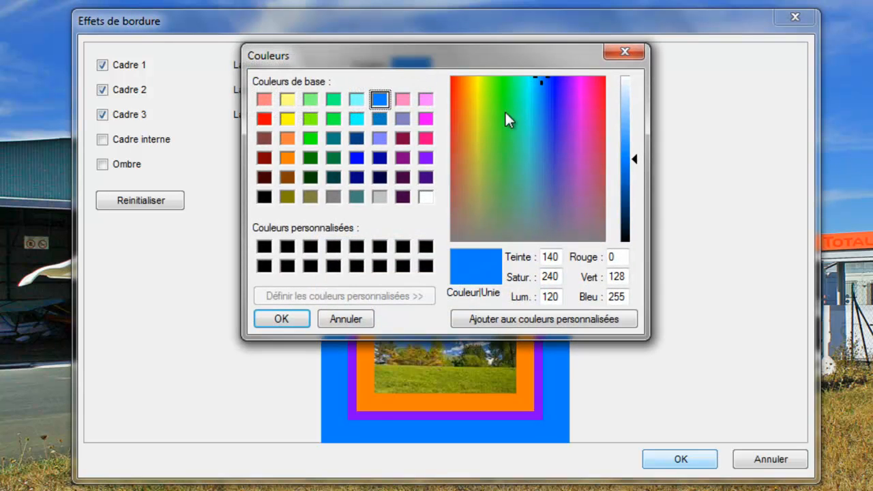
{"action": "left_click", "coordinate": [263, 247]}
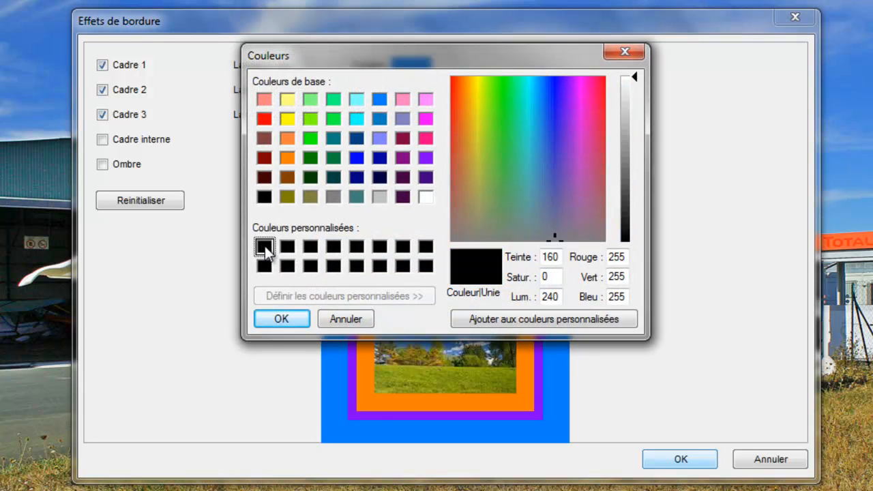
{"action": "left_click", "coordinate": [274, 319]}
Set the colour of Cadre 1 to white from the basic colours.
{"action": "left_click", "coordinate": [409, 65]}
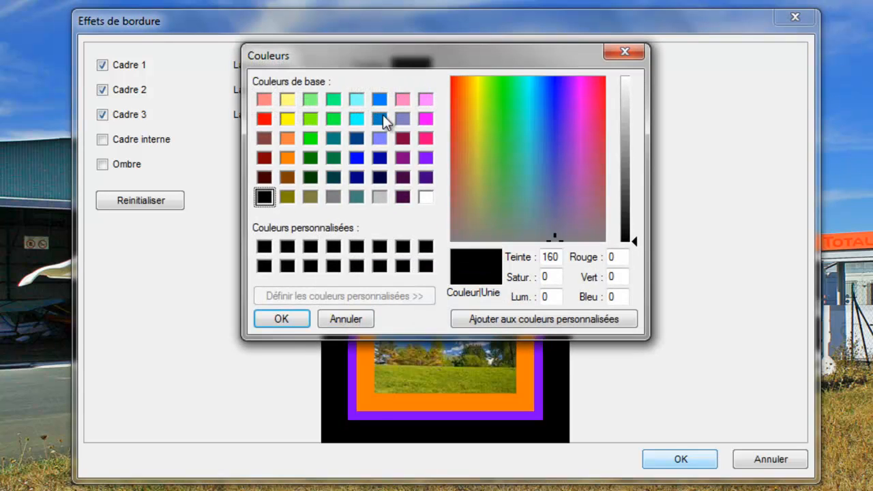
{"action": "left_click", "coordinate": [427, 197]}
{"action": "left_click", "coordinate": [284, 318]}
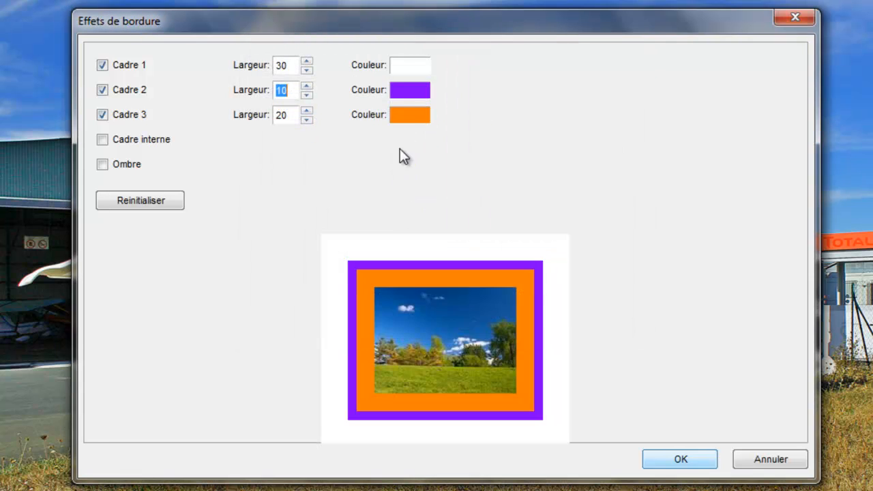
Set the colour of Cadre 2 to black, using the first custom colour.
{"action": "left_click", "coordinate": [405, 95]}
{"action": "left_click", "coordinate": [264, 247]}
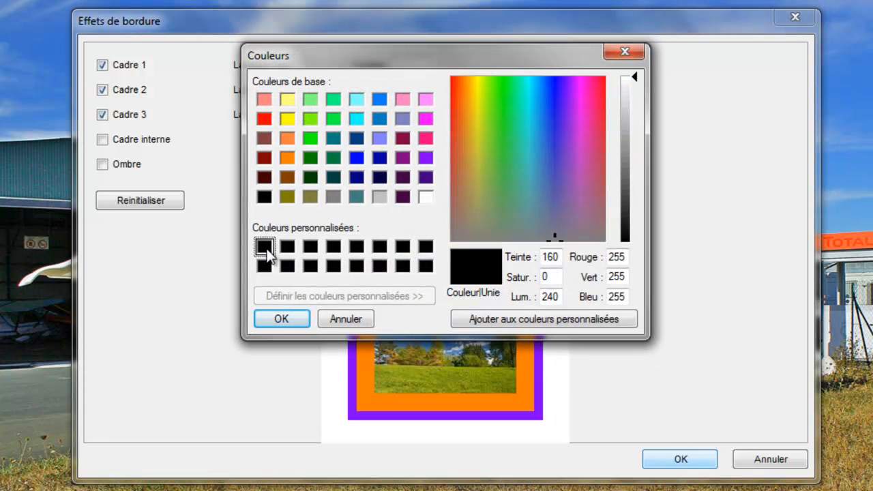
{"action": "left_click", "coordinate": [273, 315]}
Set the colour of Cadre 3 to black from the basic colours.
{"action": "left_click", "coordinate": [419, 117]}
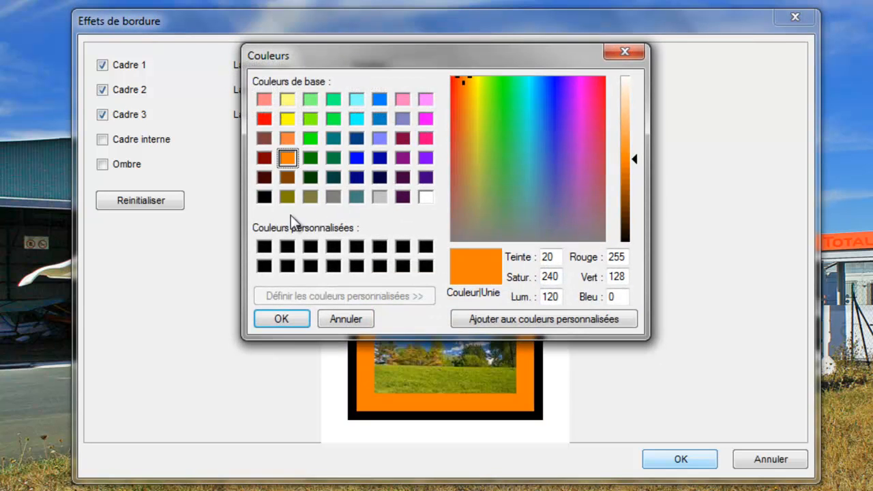
{"action": "left_click", "coordinate": [264, 197]}
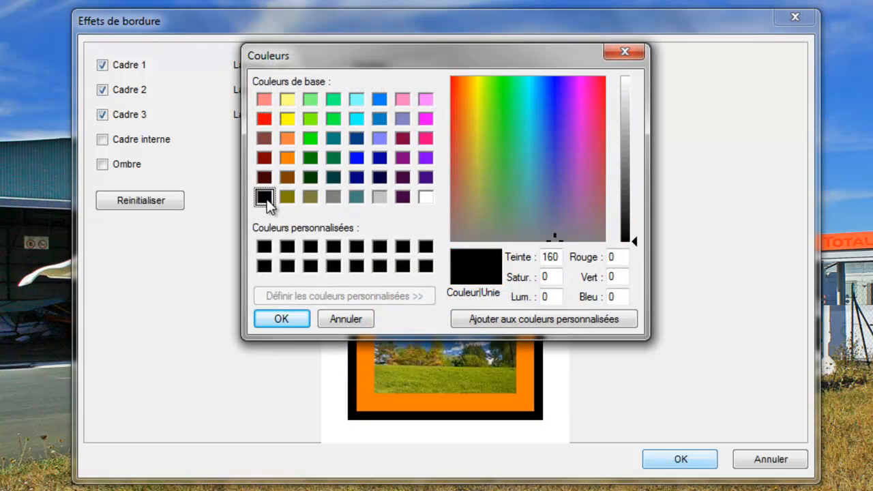
{"action": "left_click", "coordinate": [269, 316]}
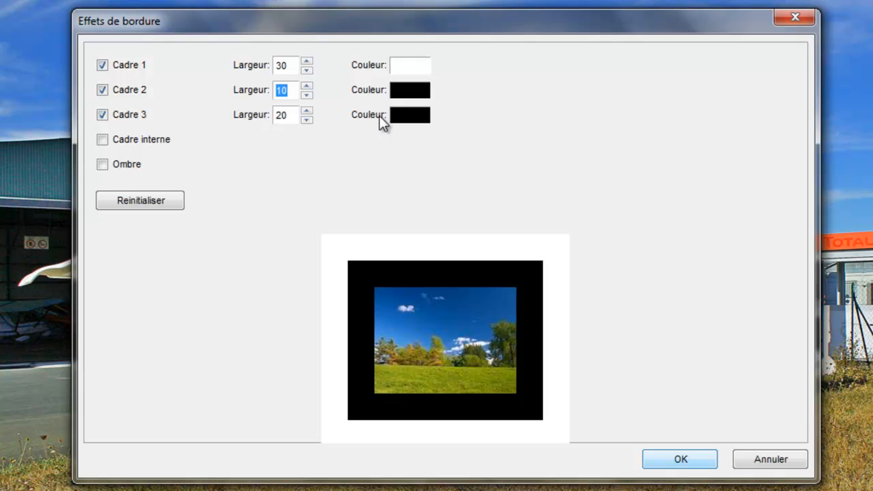
Set the colour of Cadre 3 to white from the basic colours.
{"action": "left_click", "coordinate": [404, 117]}
{"action": "left_click", "coordinate": [425, 197]}
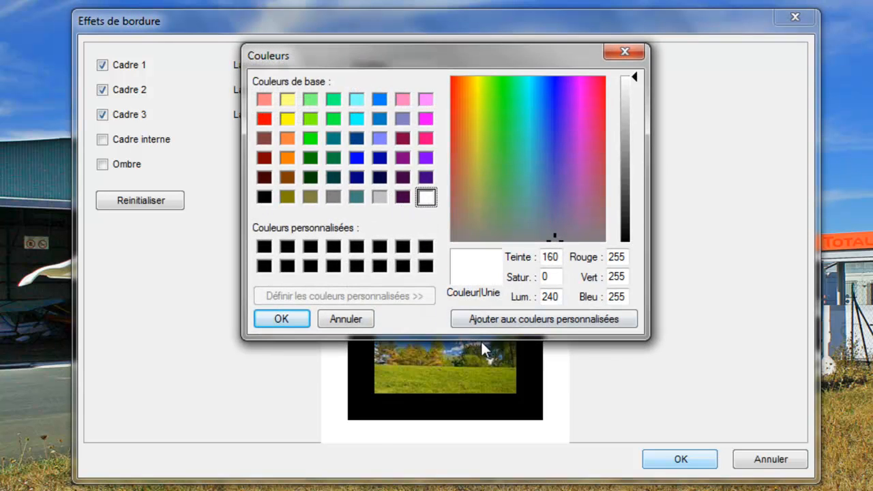
{"action": "left_click", "coordinate": [293, 319]}
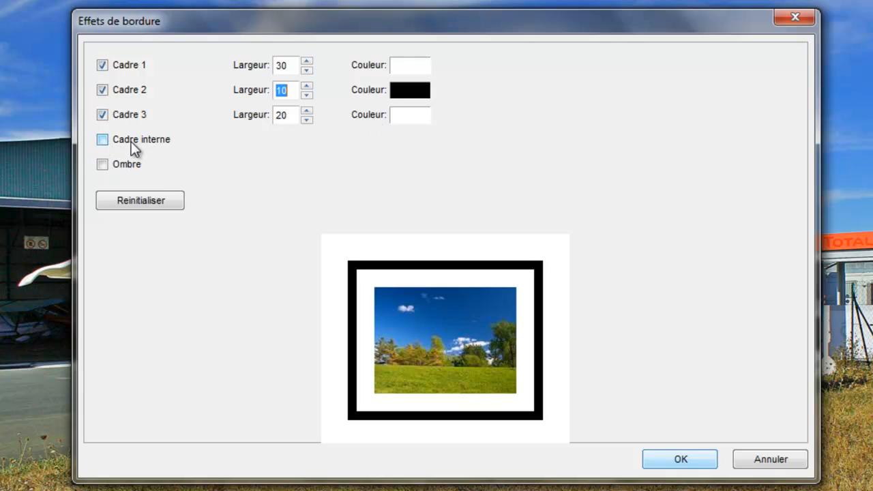
Try an inner frame (Cadre interne) with a distance of 15 and a width of 7.
{"action": "left_click", "coordinate": [102, 140]}
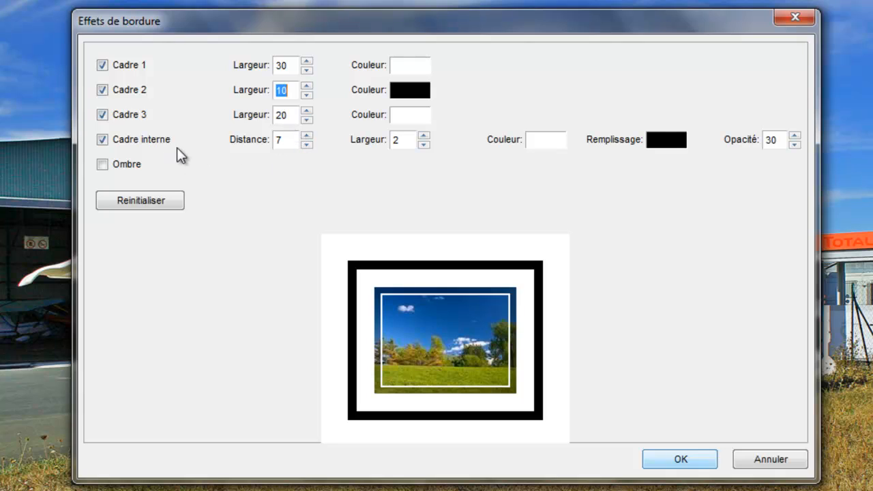
{"action": "left_click", "coordinate": [308, 144]}
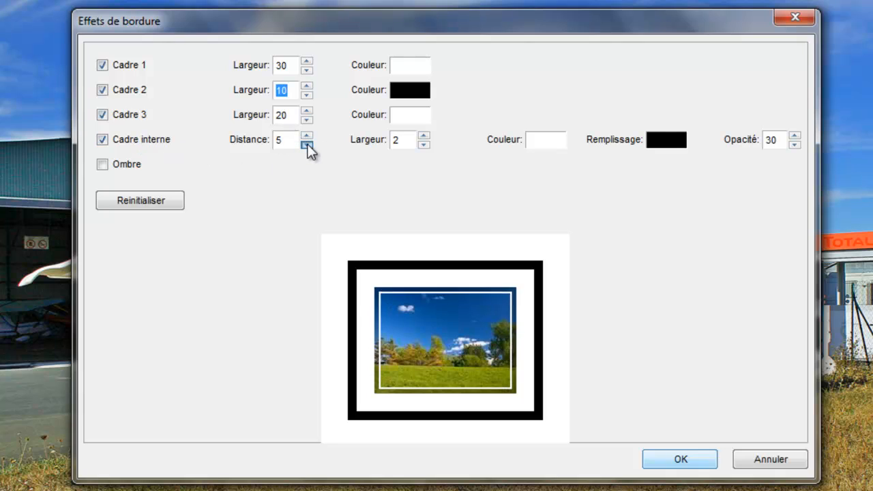
{"action": "left_click", "coordinate": [307, 136]}
{"action": "left_click", "coordinate": [307, 136]}
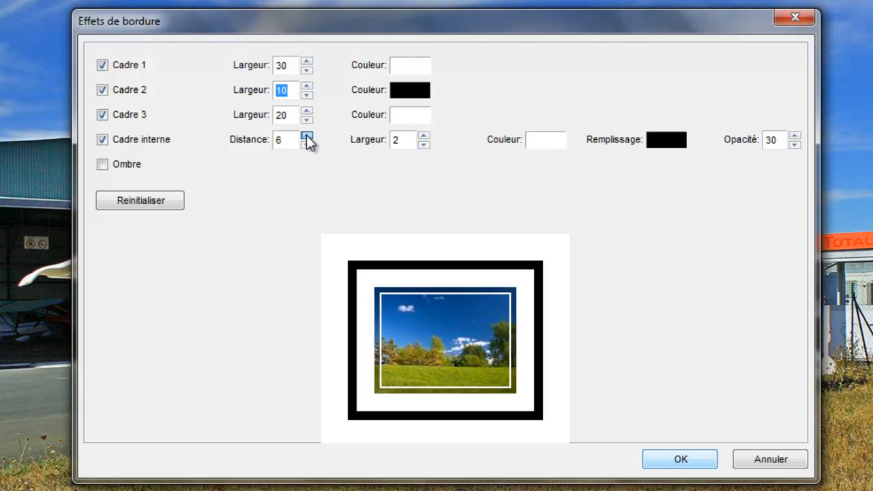
{"action": "left_click", "coordinate": [424, 145]}
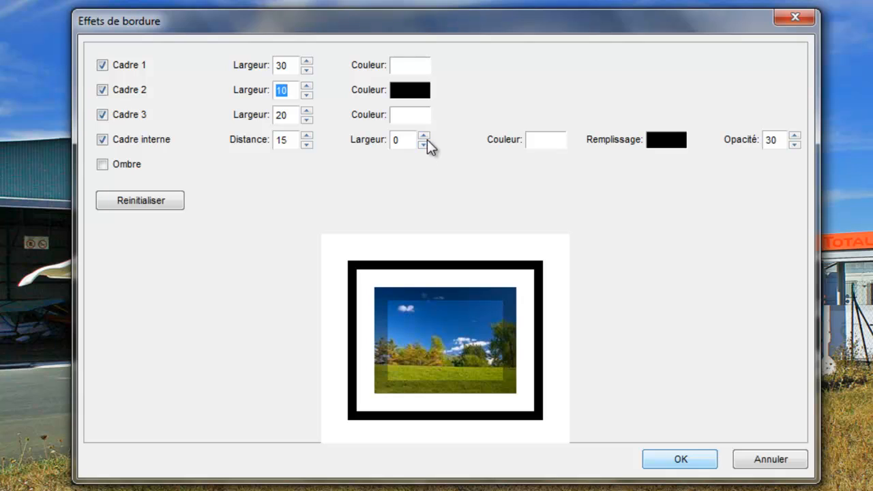
{"action": "left_click", "coordinate": [424, 135]}
{"action": "left_click", "coordinate": [424, 136]}
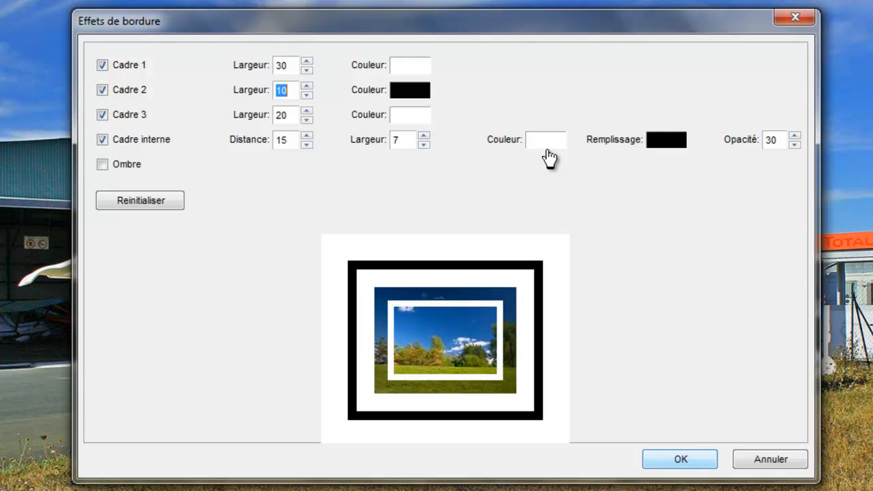
Lower the inner frame's fill opacity and turn the inner frame off again.
{"action": "left_click", "coordinate": [796, 145]}
{"action": "left_click_drag", "start_coordinate": [798, 147], "coordinate": [799, 144]}
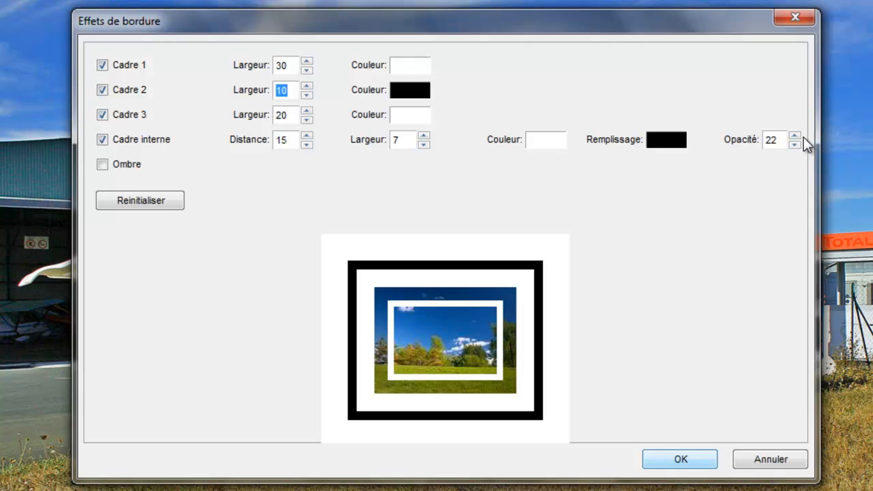
{"action": "left_click", "coordinate": [799, 146]}
{"action": "left_click", "coordinate": [102, 140]}
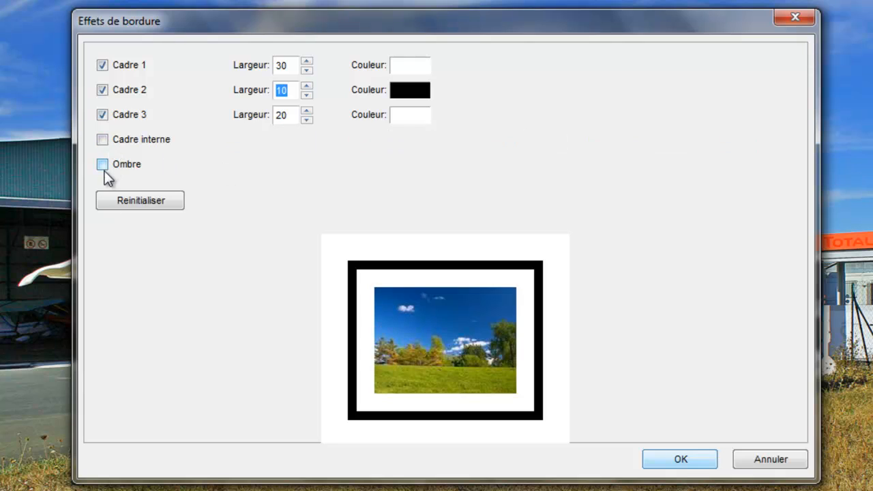
Enable the border shadow (Ombre) with a depth of 5 and a radius of 6.
{"action": "left_click", "coordinate": [103, 166]}
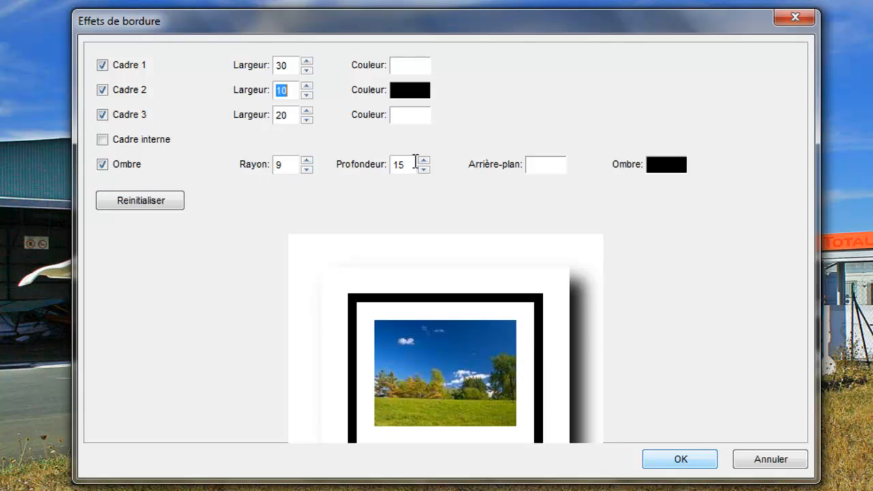
{"action": "left_click_drag", "start_coordinate": [424, 164], "coordinate": [422, 170]}
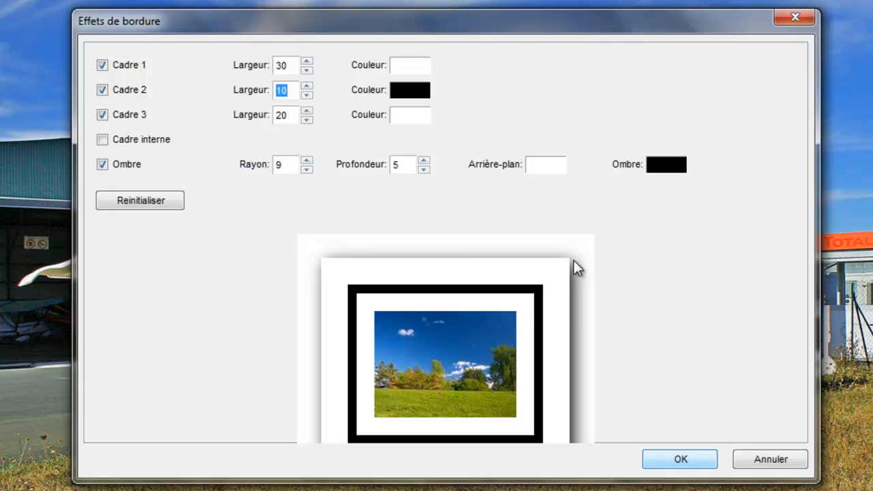
{"action": "left_click_drag", "start_coordinate": [306, 170], "coordinate": [306, 170]}
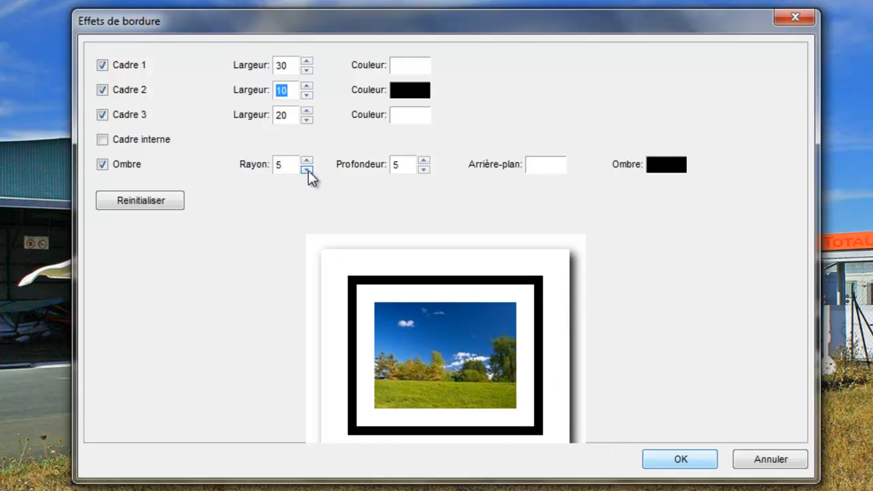
{"action": "left_click", "coordinate": [306, 161]}
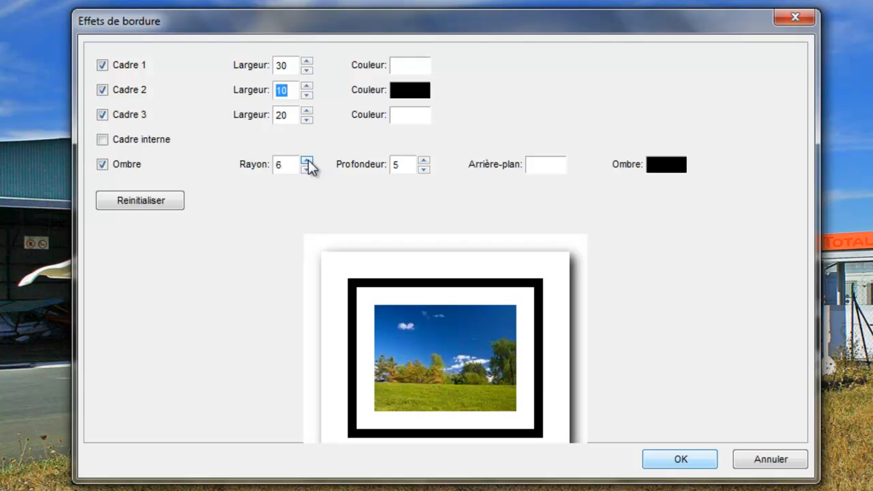
Set the shadow's background to light grey from the basic colours and keep black as the shadow colour.
{"action": "left_click", "coordinate": [547, 170]}
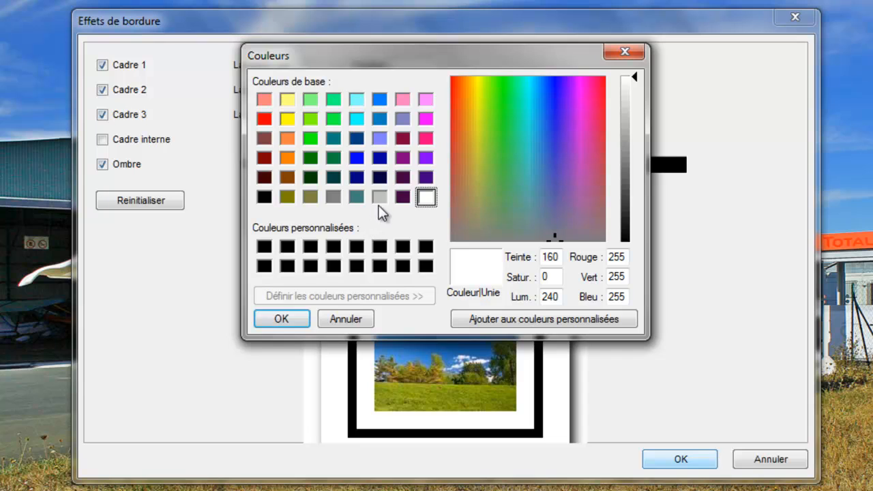
{"action": "left_click", "coordinate": [377, 197]}
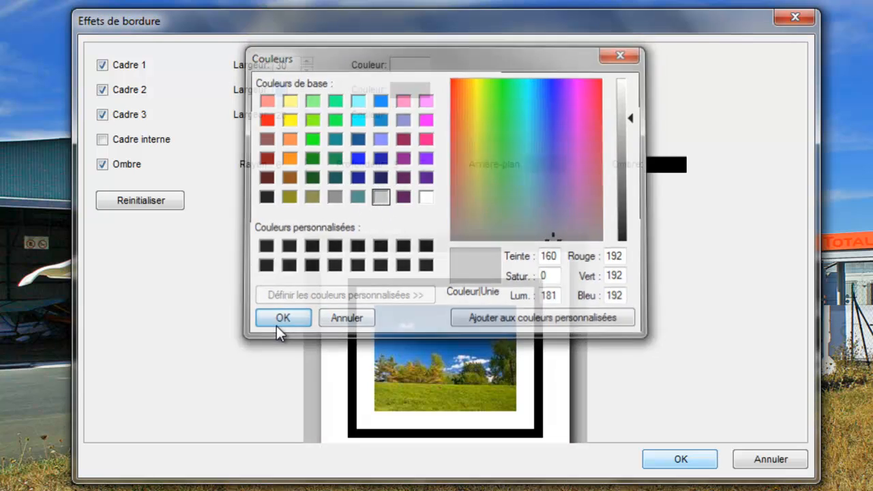
{"action": "left_click", "coordinate": [280, 320]}
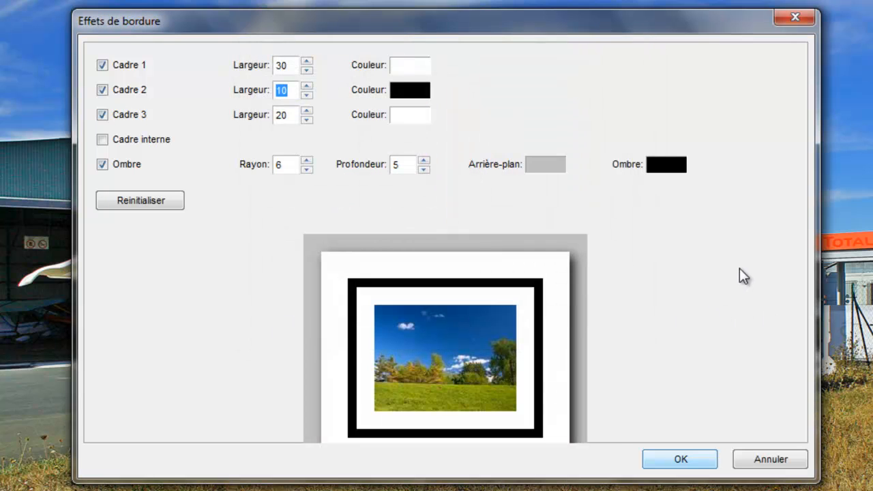
{"action": "left_click", "coordinate": [671, 167]}
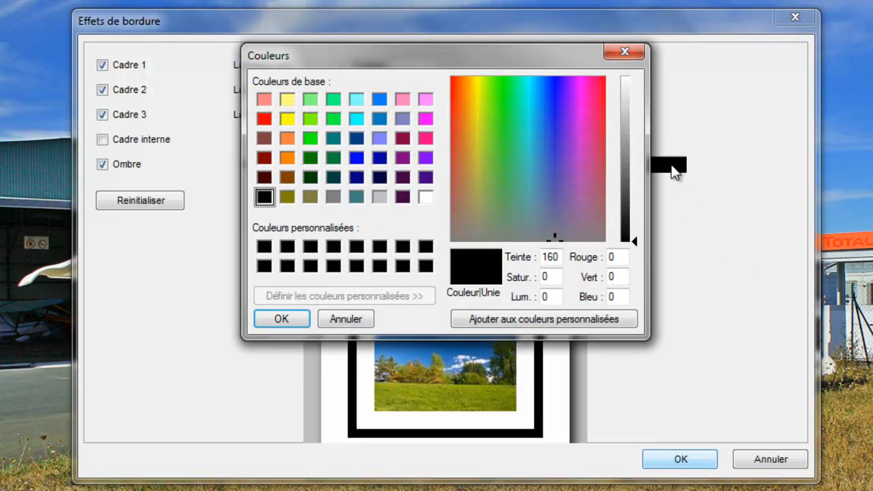
{"action": "left_click", "coordinate": [290, 323]}
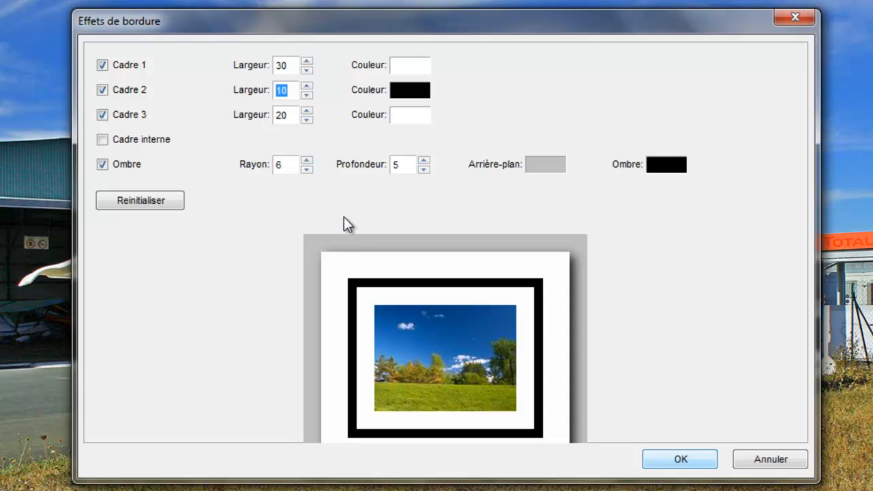
Set the shadow's radius to 9 and its depth to 3.
{"action": "left_click", "coordinate": [307, 161]}
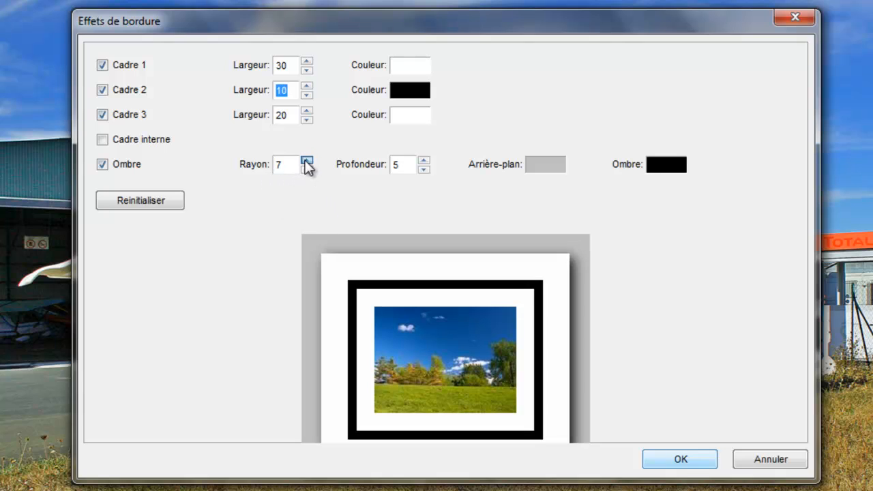
{"action": "left_click", "coordinate": [307, 161]}
{"action": "left_click", "coordinate": [307, 161]}
{"action": "left_click", "coordinate": [424, 170]}
{"action": "left_click", "coordinate": [424, 170]}
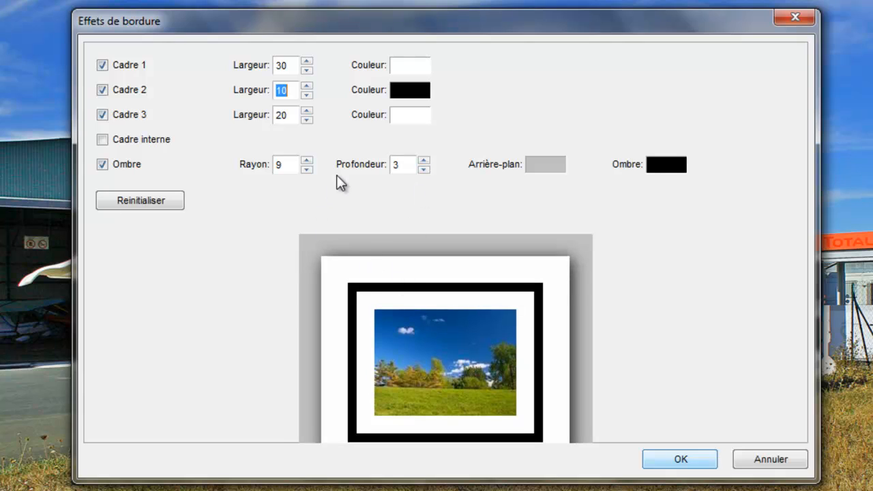
Try a larger shadow radius and bring it back to 9.
{"action": "left_click", "coordinate": [307, 161]}
{"action": "left_click", "coordinate": [307, 161]}
{"action": "left_click", "coordinate": [306, 161]}
{"action": "left_click", "coordinate": [307, 161]}
{"action": "left_click", "coordinate": [307, 161]}
{"action": "left_click", "coordinate": [307, 169]}
{"action": "left_click", "coordinate": [307, 169]}
{"action": "left_click", "coordinate": [306, 169]}
{"action": "left_click", "coordinate": [307, 169]}
{"action": "left_click", "coordinate": [307, 169]}
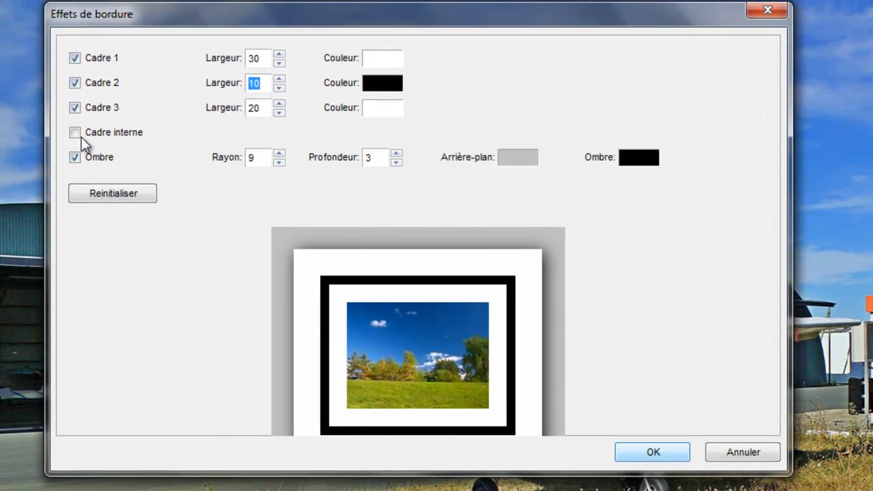
Try the border with Cadre 3 and Cadre 2 turned off, and turn both back on.
{"action": "left_click", "coordinate": [76, 107]}
{"action": "left_click", "coordinate": [76, 106]}
{"action": "left_click", "coordinate": [76, 106]}
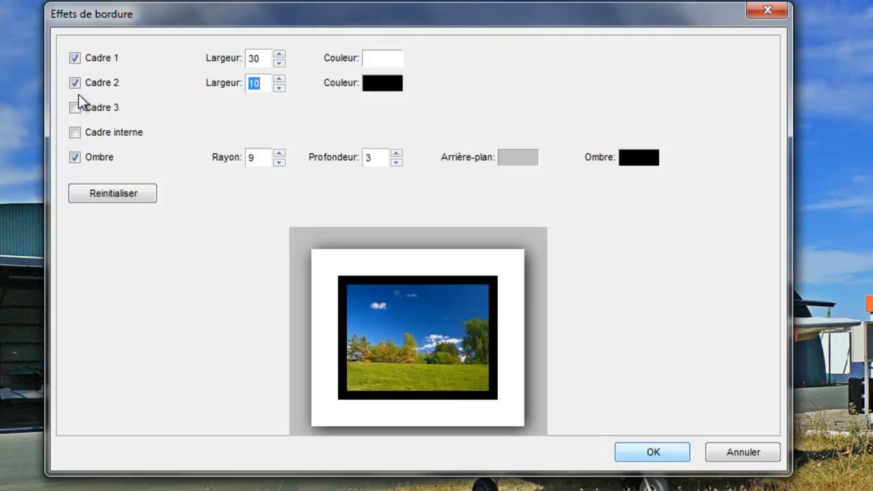
{"action": "left_click", "coordinate": [77, 87]}
{"action": "left_click", "coordinate": [77, 86]}
{"action": "left_click", "coordinate": [76, 109]}
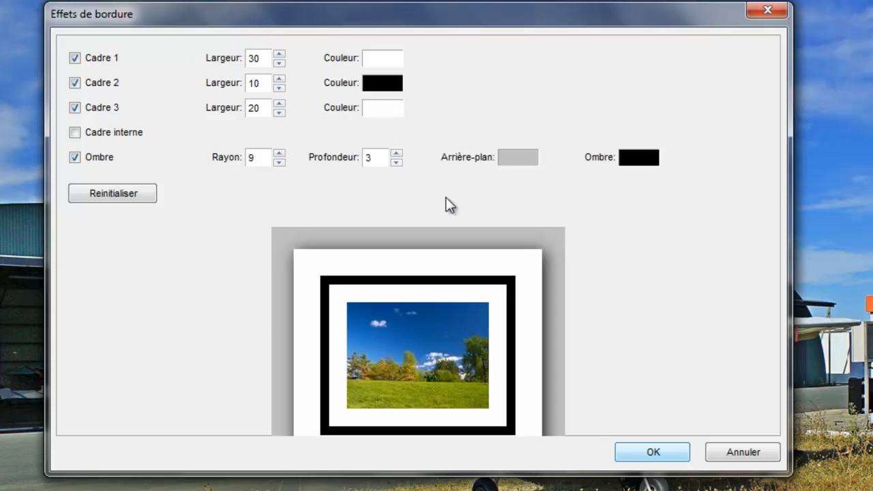
Apply the border effects to the photo and fit the whole framed image to the screen.
{"action": "left_click", "coordinate": [668, 462]}
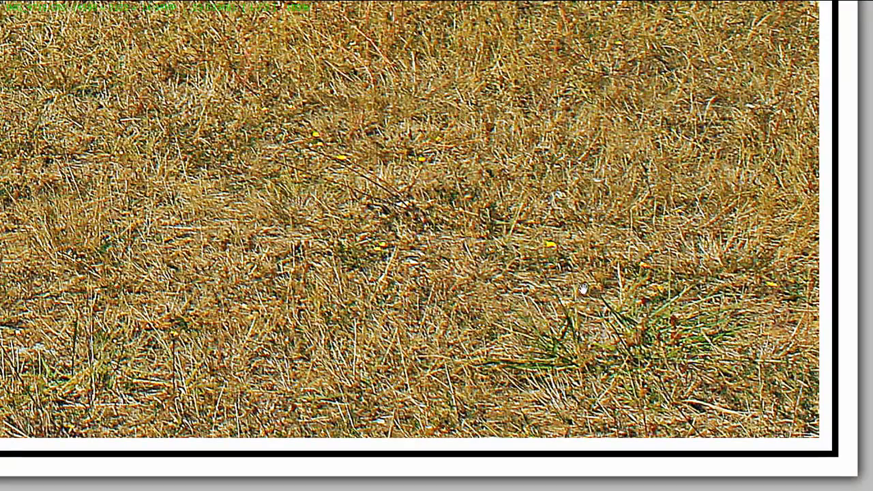
{"action": "mouse_move", "coordinate": [862, 239]}
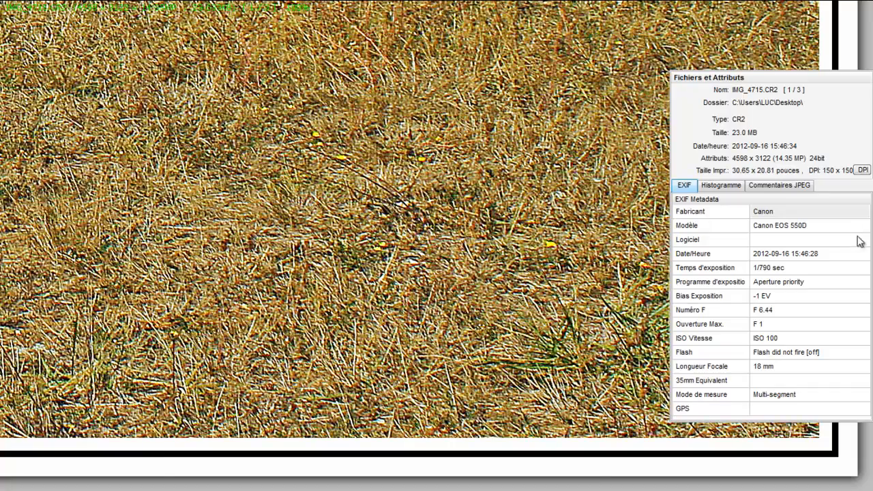
{"action": "mouse_move", "coordinate": [116, 482]}
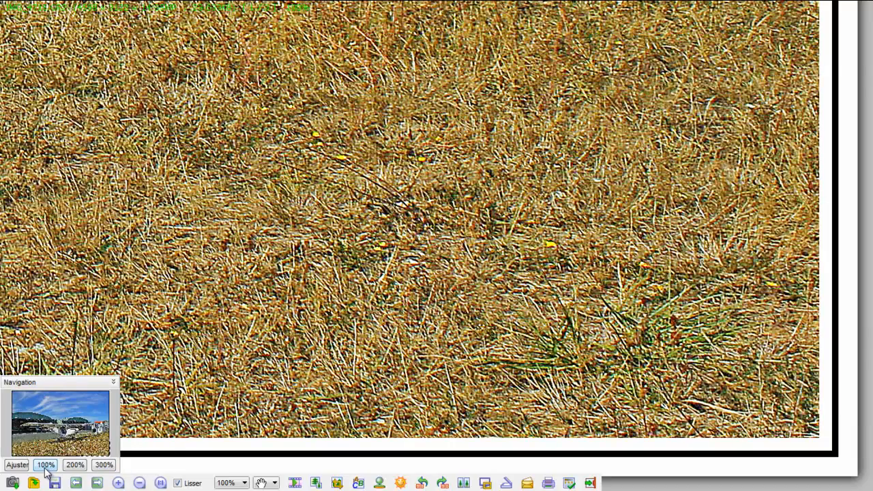
{"action": "left_click", "coordinate": [17, 465]}
{"action": "mouse_move", "coordinate": [851, 151]}
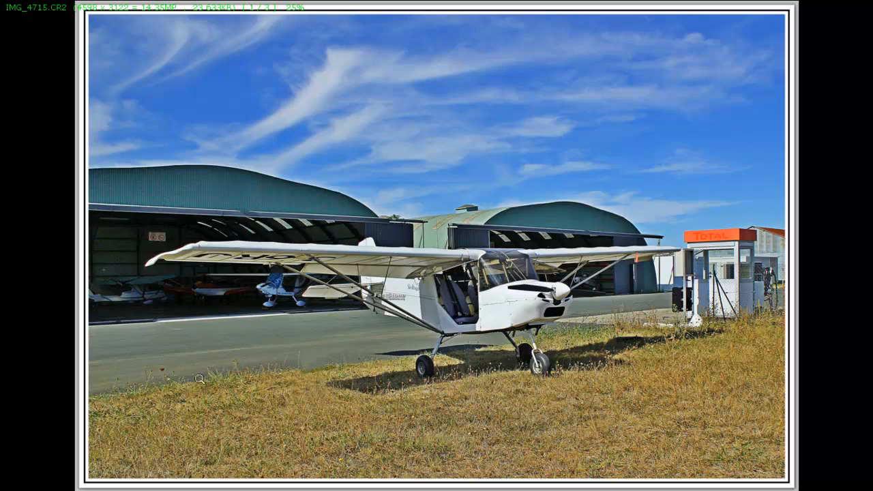
Start a watermark (Filigrane) on the photo and load signature.png as its image.
{"action": "mouse_move", "coordinate": [4, 386]}
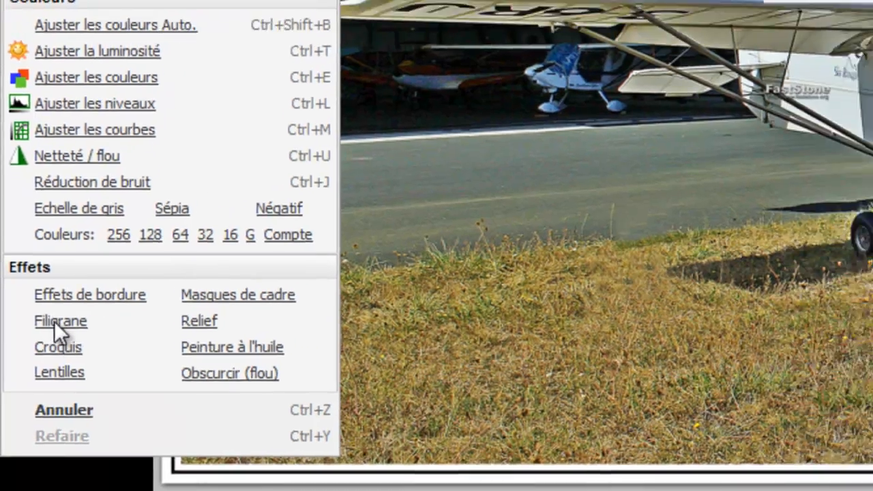
{"action": "left_click", "coordinate": [61, 304]}
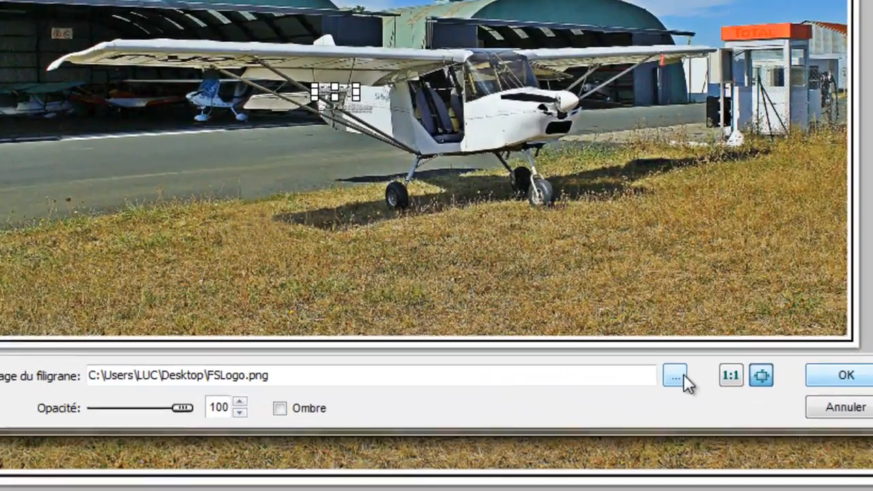
{"action": "left_click", "coordinate": [594, 421]}
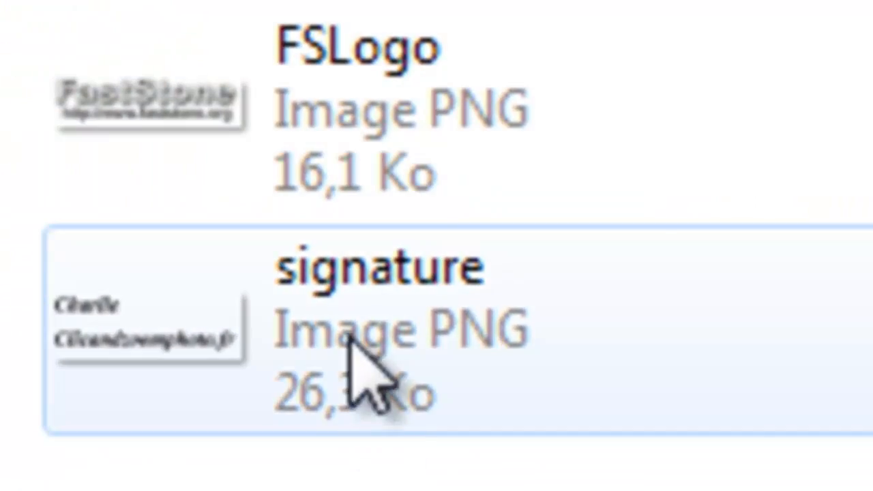
{"action": "left_click", "coordinate": [446, 97]}
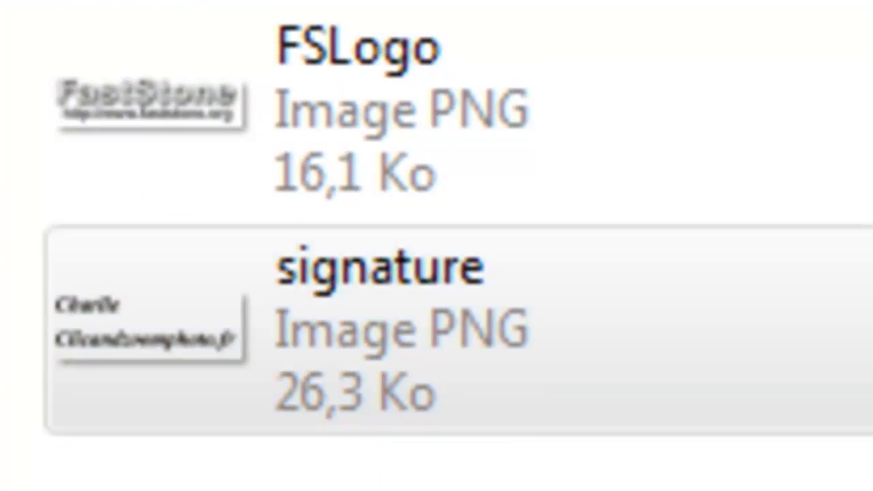
{"action": "left_click", "coordinate": [446, 270]}
Move the signature watermark to the lower-left corner of the photo and scale it down slightly.
{"action": "mouse_move", "coordinate": [448, 269]}
{"action": "left_mouse_down"}
{"action": "mouse_move", "coordinate": [518, 243]}
{"action": "mouse_move", "coordinate": [609, 86]}
{"action": "mouse_move", "coordinate": [625, 366]}
{"action": "mouse_move", "coordinate": [327, 367]}
{"action": "mouse_move", "coordinate": [258, 357]}
{"action": "mouse_move", "coordinate": [244, 367]}
{"action": "left_mouse_up"}
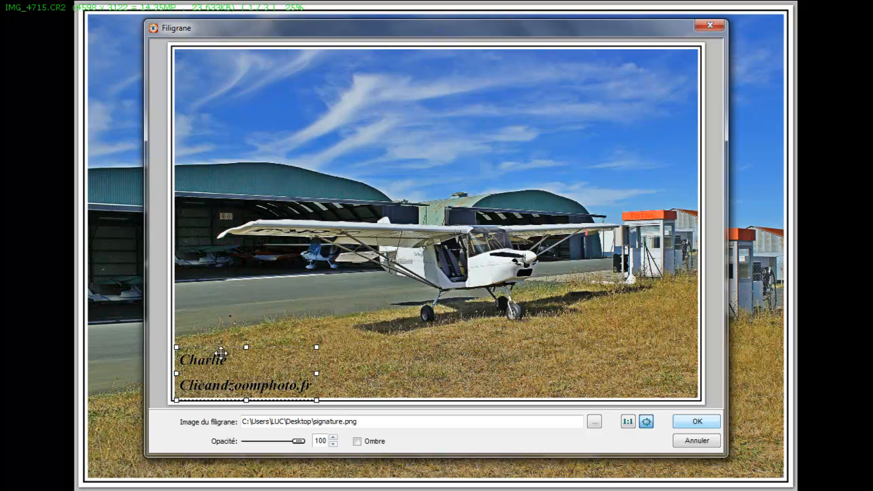
{"action": "left_click_drag", "start_coordinate": [321, 347], "coordinate": [277, 361]}
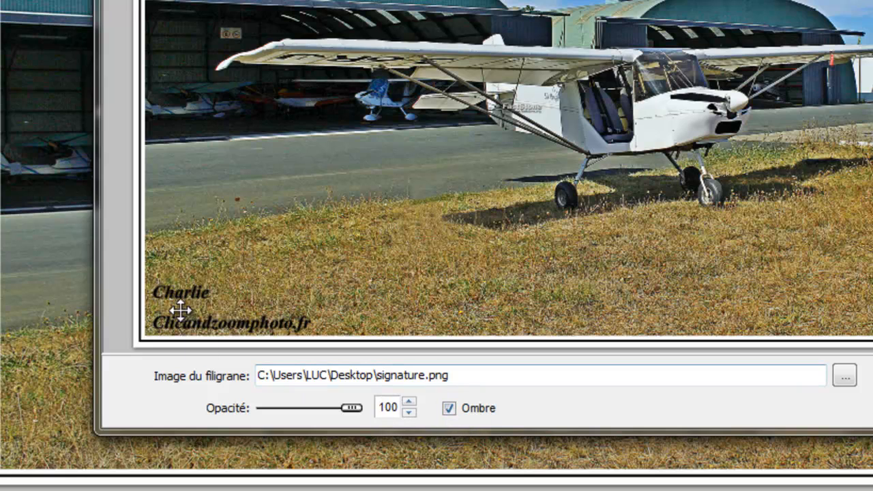
Give the watermark a shadow, keep its opacity at 100, and apply it to the photo.
{"action": "left_click", "coordinate": [446, 408]}
{"action": "left_click", "coordinate": [448, 408]}
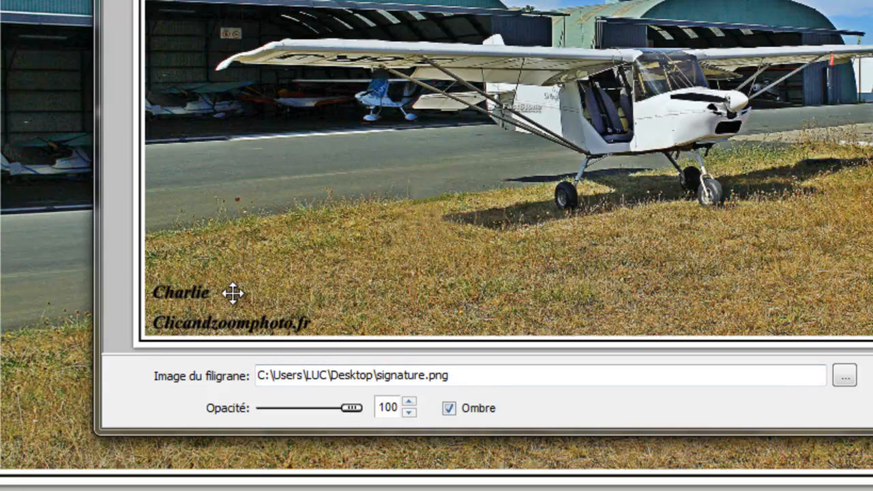
{"action": "mouse_move", "coordinate": [353, 407]}
{"action": "left_mouse_down"}
{"action": "mouse_move", "coordinate": [305, 407]}
{"action": "mouse_move", "coordinate": [359, 408]}
{"action": "left_mouse_up"}
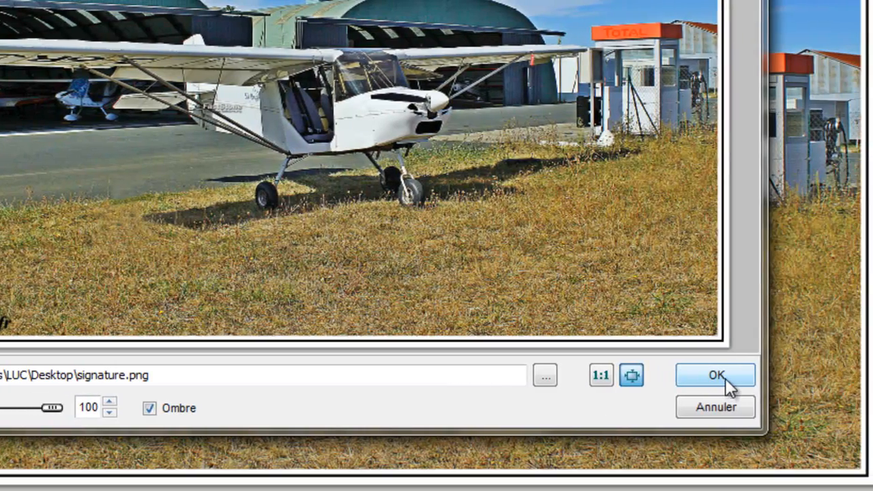
{"action": "left_click", "coordinate": [725, 378]}
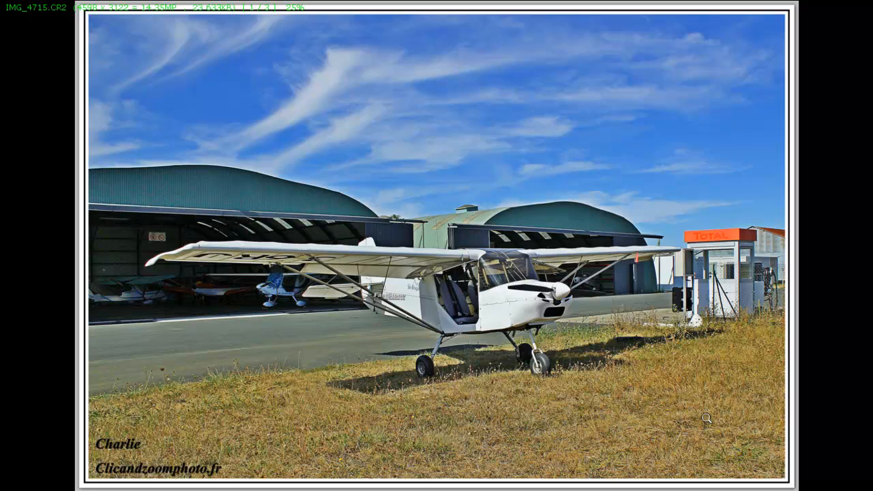